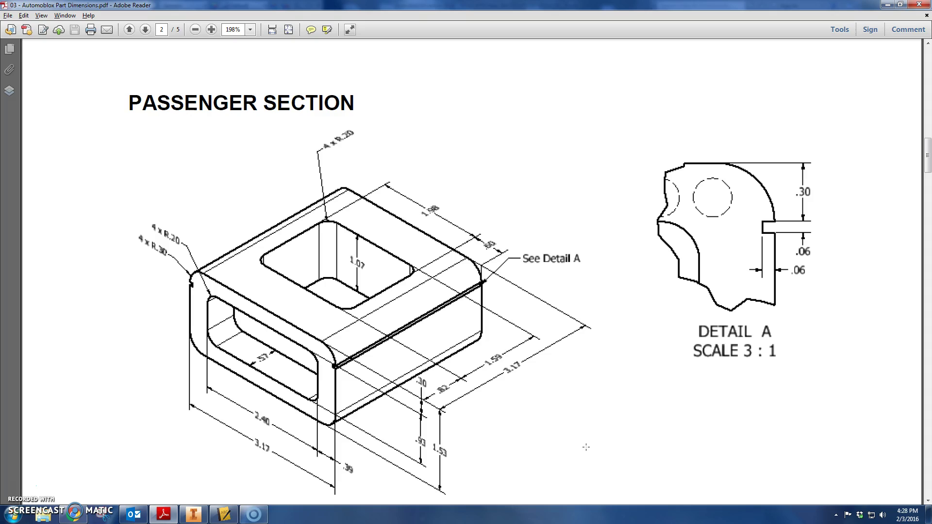
# Switch from the passenger section drawing in Adobe Reader to the Inventor Part1 window
pyautogui.click(196, 514)
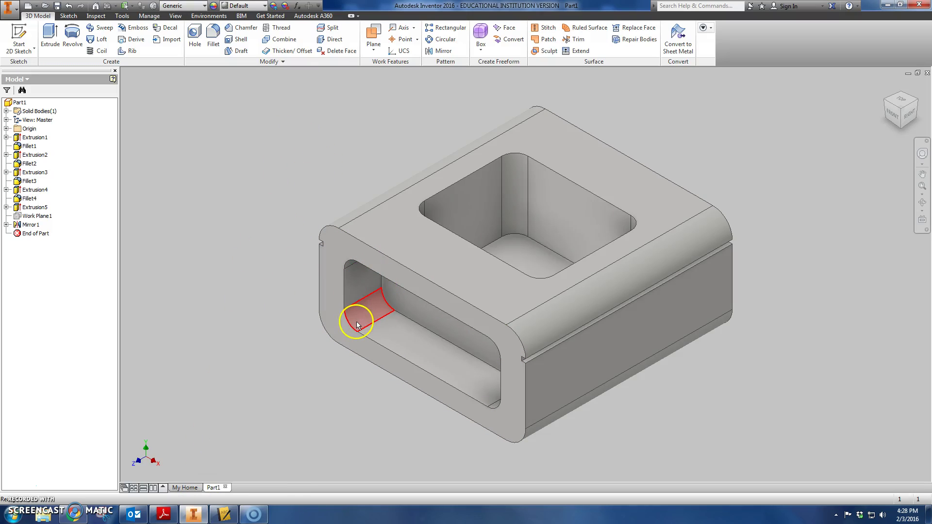
# Rotate the block with the ViewCube, return to Home, and attempt an Emboss with no sketch
pyautogui.click(918, 104)
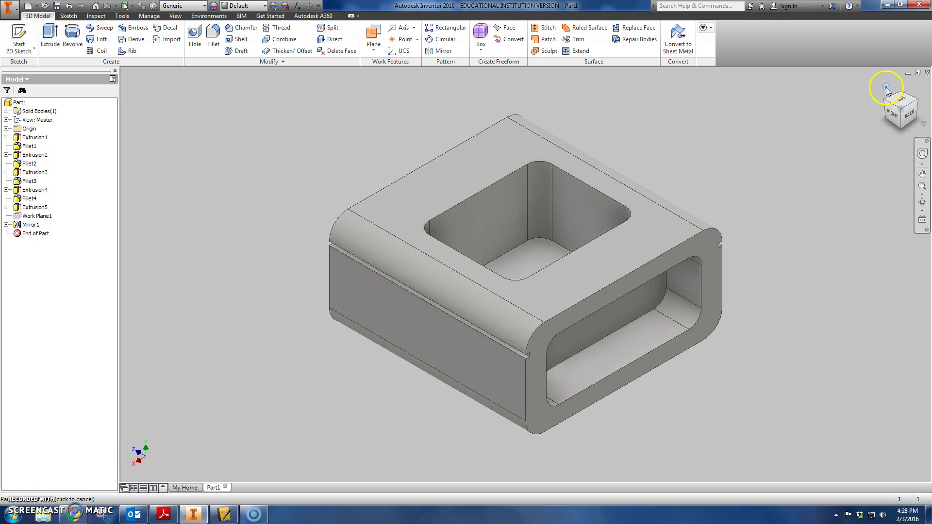
pyautogui.click(887, 87)
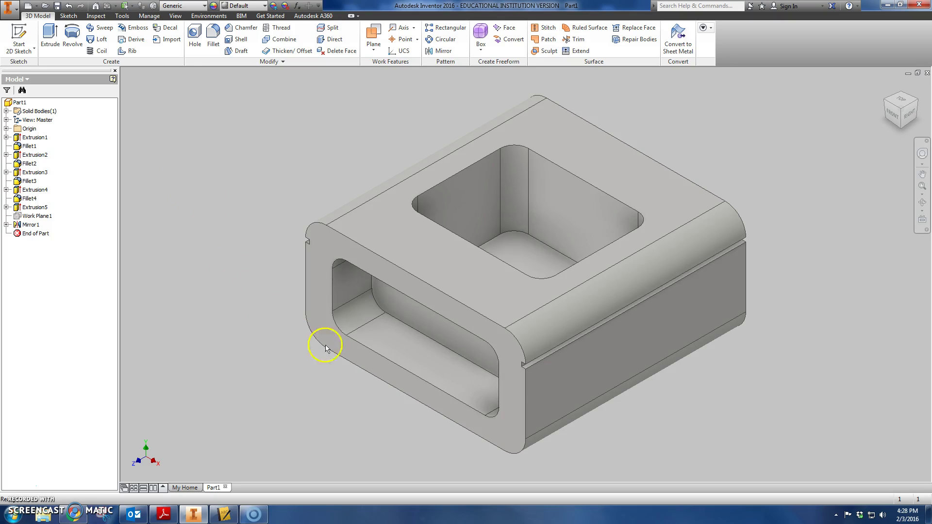
pyautogui.click(139, 32)
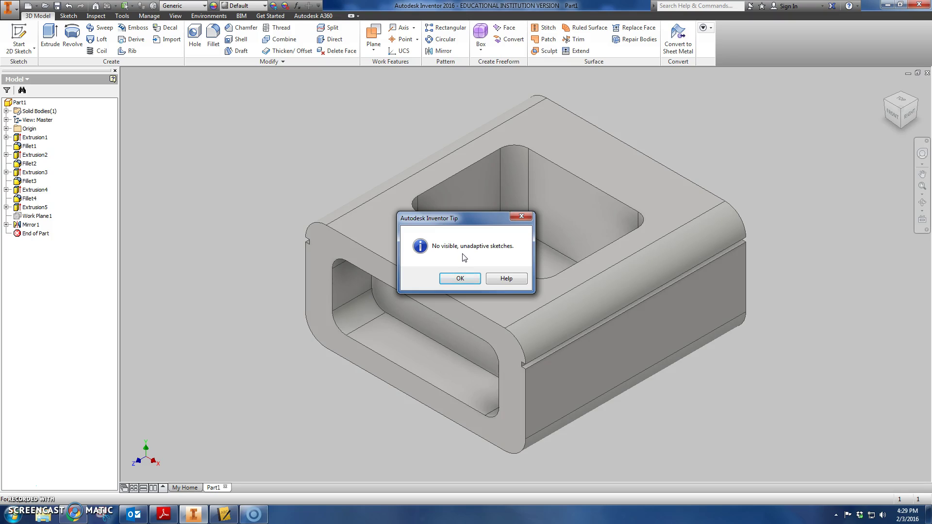
# Start a sketch on the block's long side face and place the text T9
pyautogui.click(465, 279)
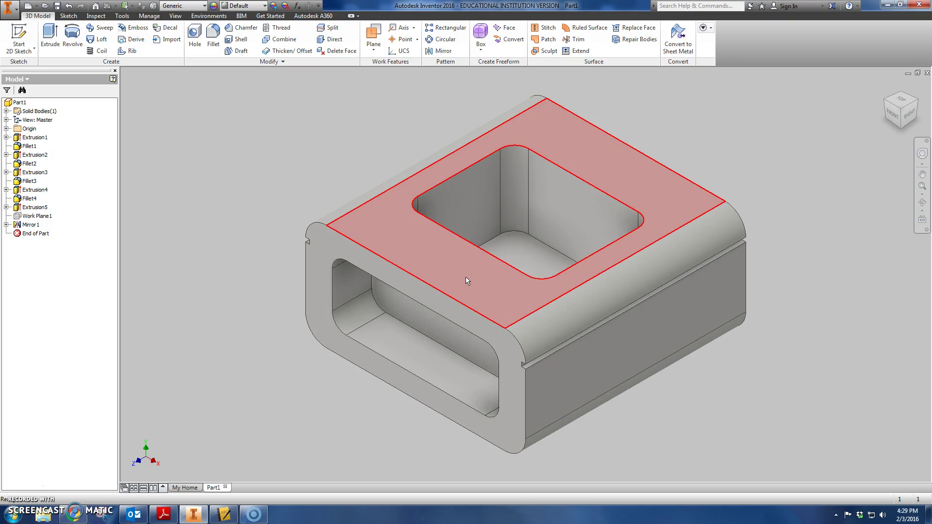
pyautogui.click(555, 372)
pyautogui.click(597, 365)
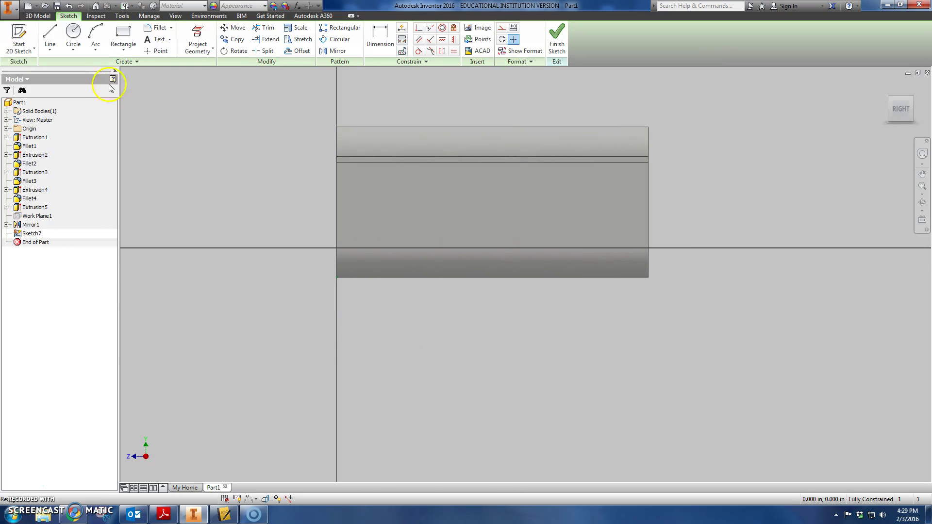
pyautogui.click(153, 41)
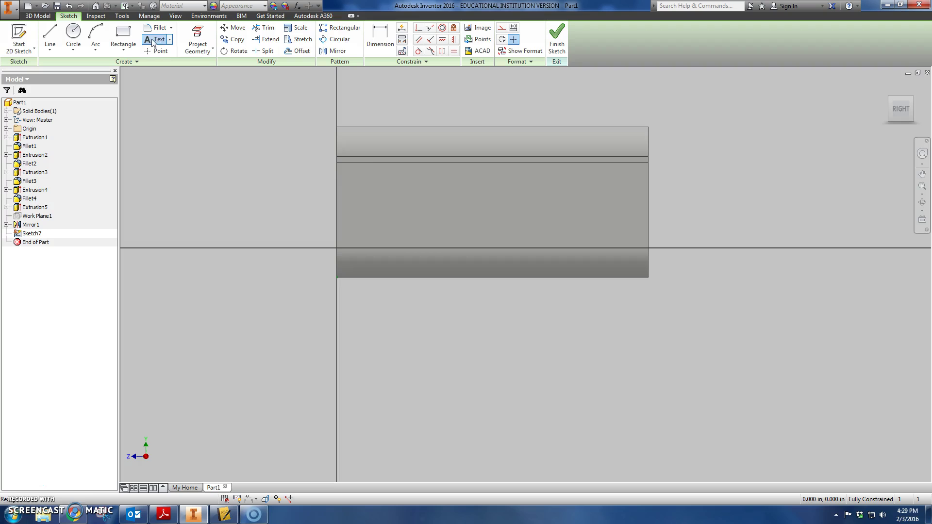
pyautogui.click(345, 165)
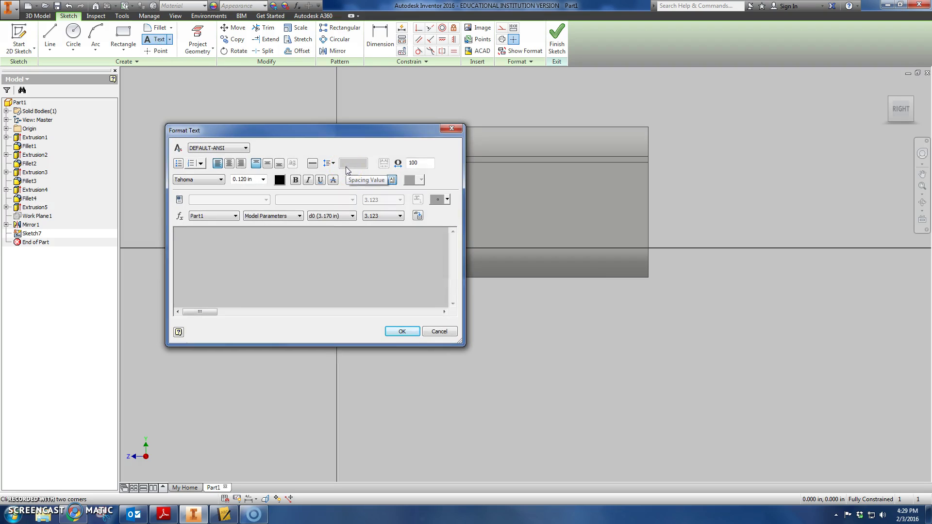
pyautogui.write('T9')
pyautogui.click(398, 331)
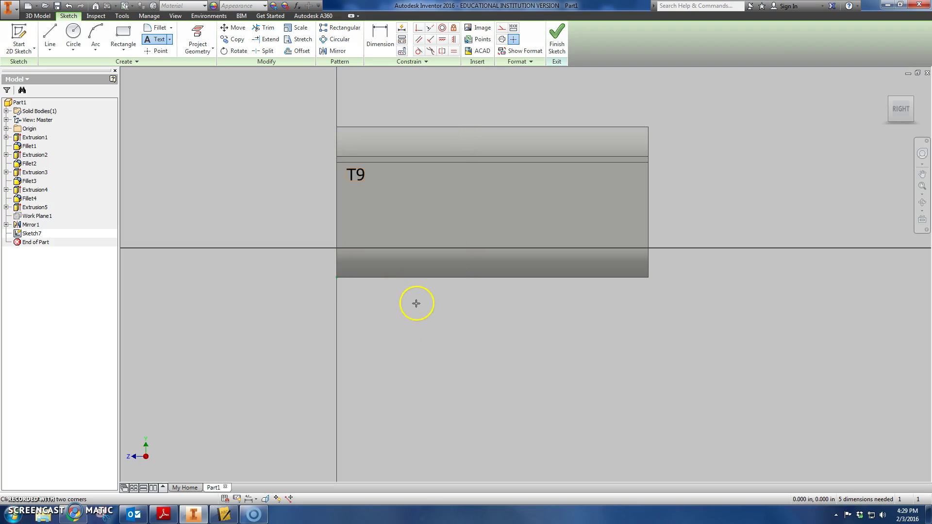
# Select the T9 text, paste a copy, then undo the stray copy
pyautogui.click(356, 177)
pyautogui.rightClick(356, 177)
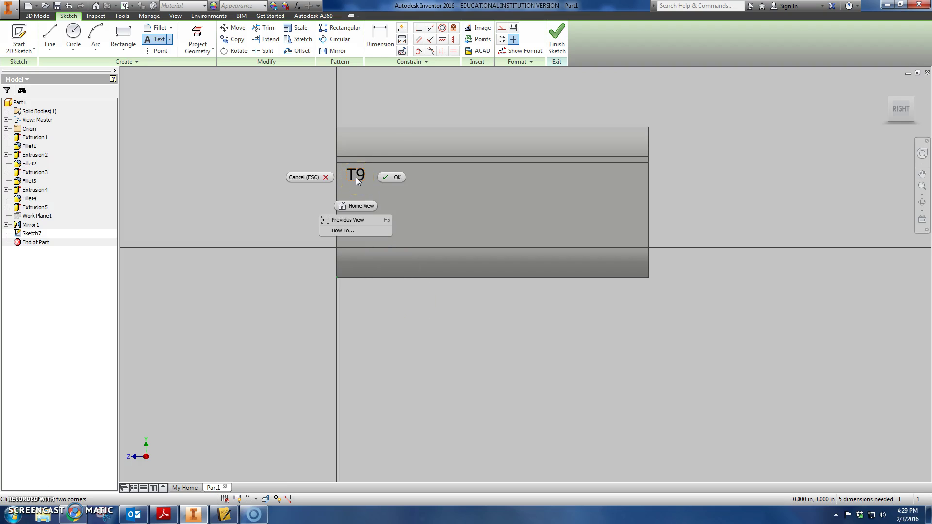
pyautogui.click(387, 177)
pyautogui.hotkey('ctrl', 'c')
pyautogui.hotkey('ctrl', 'v')
pyautogui.click(410, 218)
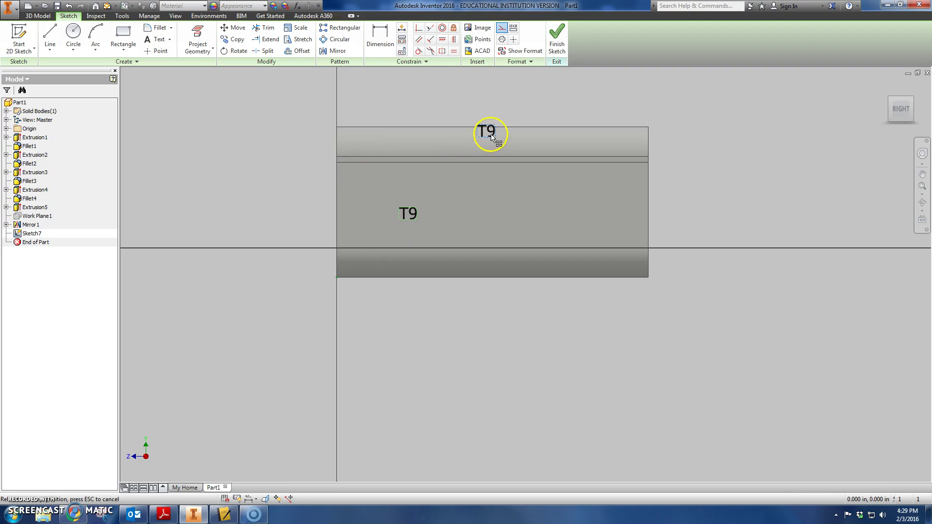
pyautogui.hotkey('ctrl', 'z')
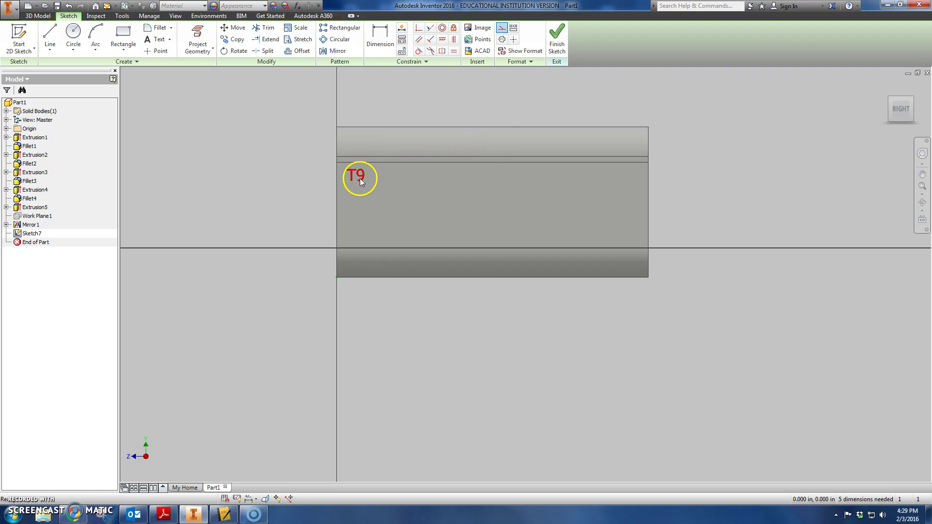
# Resize the T9 text to 0.125 in height and finish the sketch
pyautogui.doubleClick(360, 181)
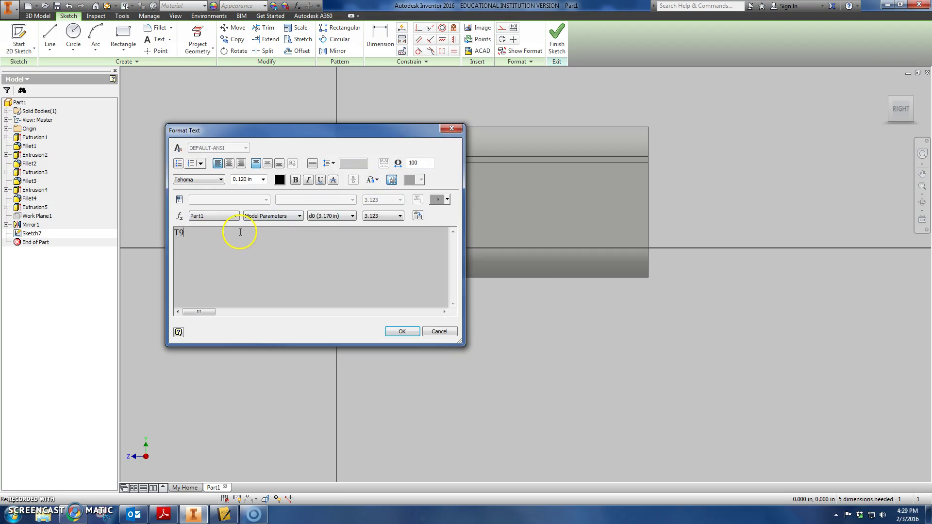
pyautogui.moveTo(237, 232); pyautogui.dragTo(150, 228)
pyautogui.click(263, 180)
pyautogui.click(242, 195)
pyautogui.click(402, 332)
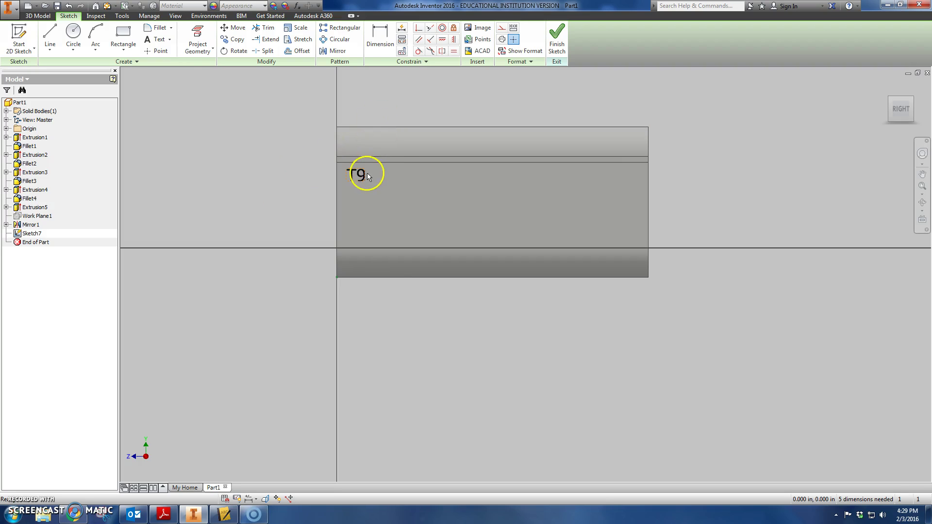
pyautogui.click(552, 50)
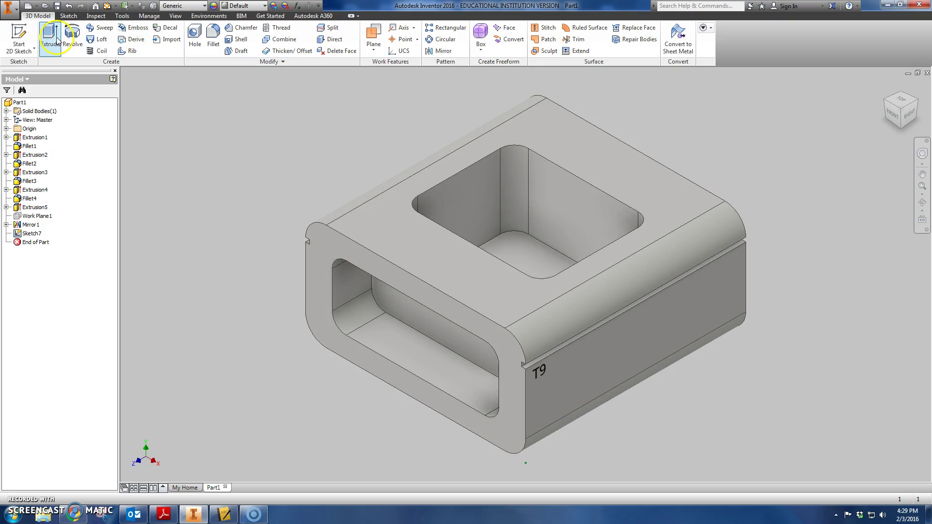
# Emboss the T9 sketch text onto the side face with a 0.02 in depth
pyautogui.click(130, 30)
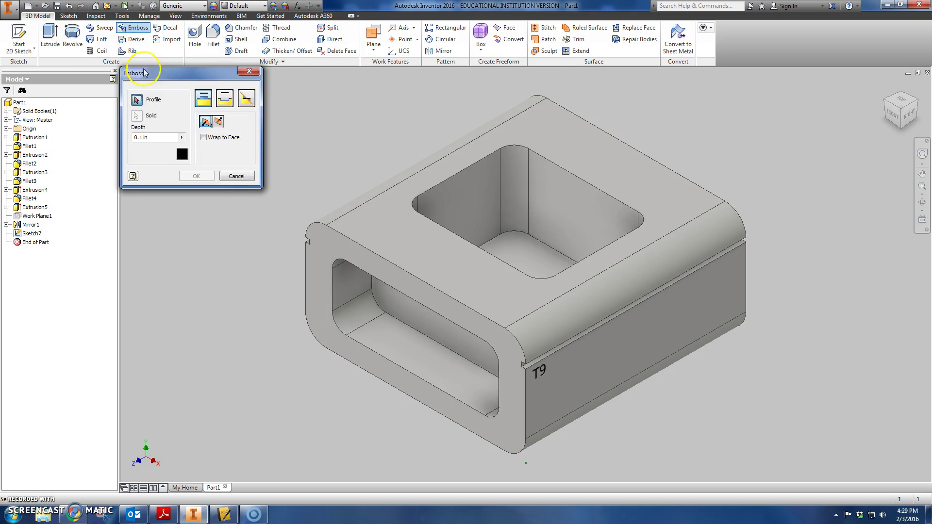
pyautogui.moveTo(170, 80); pyautogui.dragTo(204, 99)
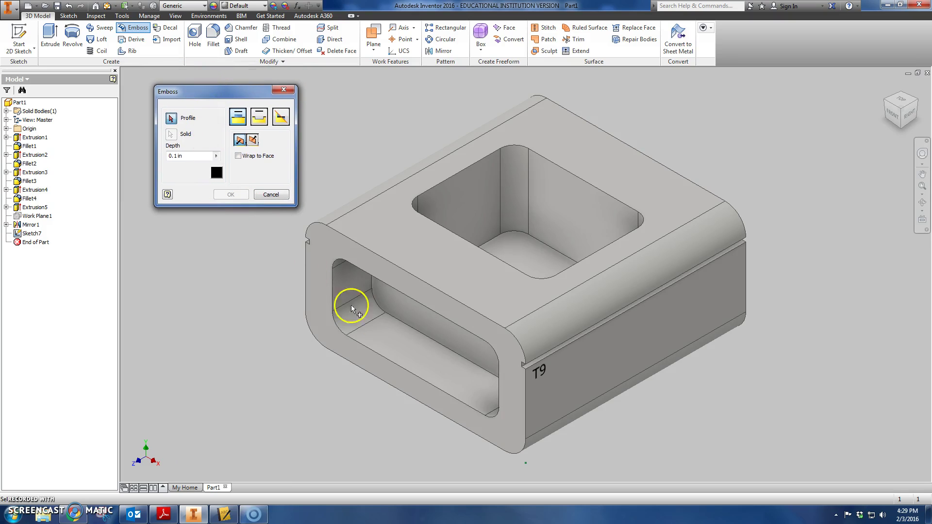
pyautogui.click(538, 377)
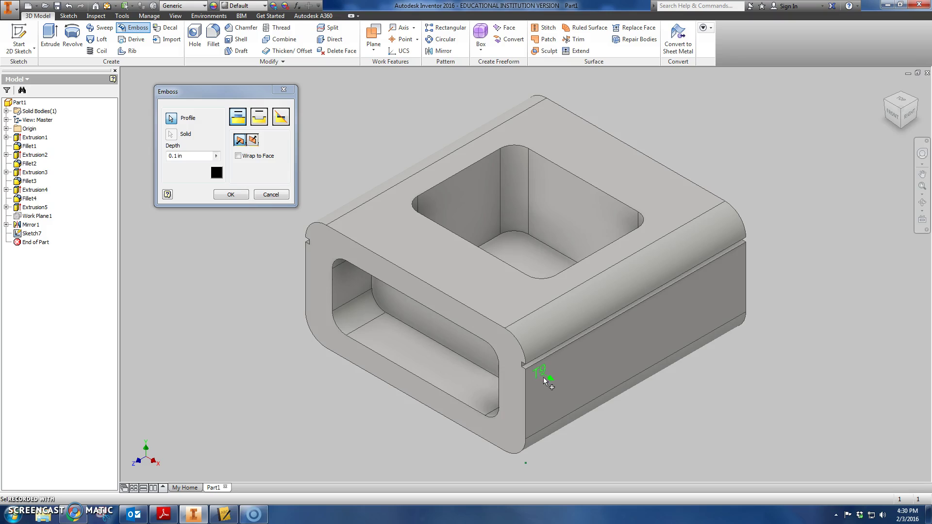
pyautogui.click(177, 155)
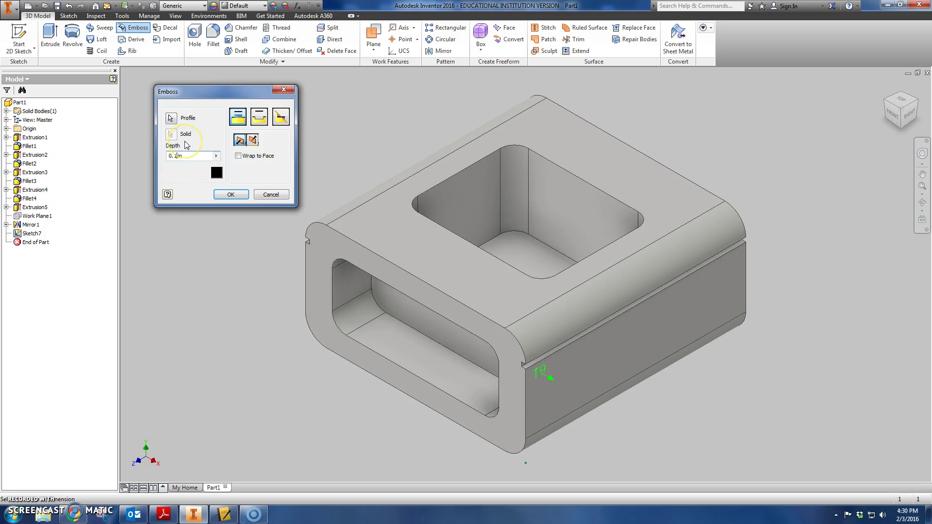
pyautogui.press('BackSpace')
pyautogui.write('02')
pyautogui.click(223, 198)
# Reframe and rotate the view so the embossed T9 side faces you
pyautogui.scroll(5, 530, 357)
pyautogui.scroll(6, 530, 357)
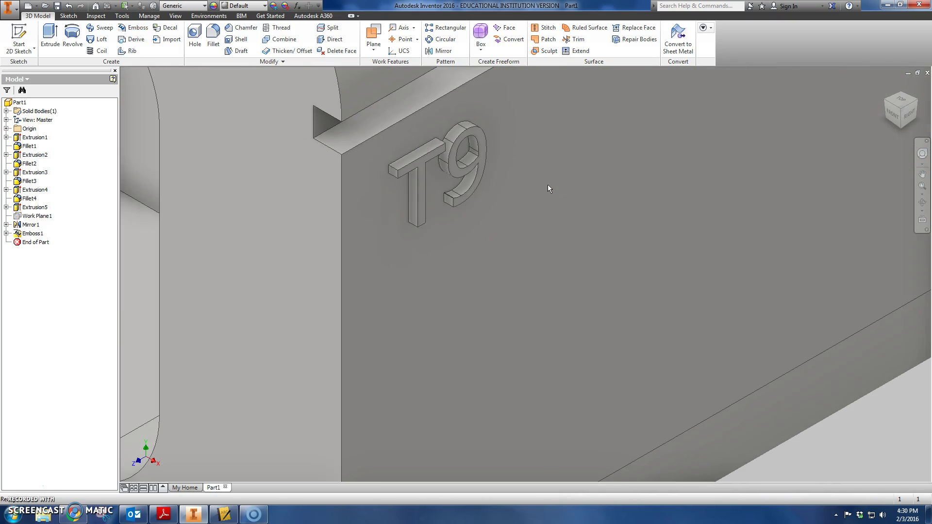
pyautogui.scroll(-6, 548, 184)
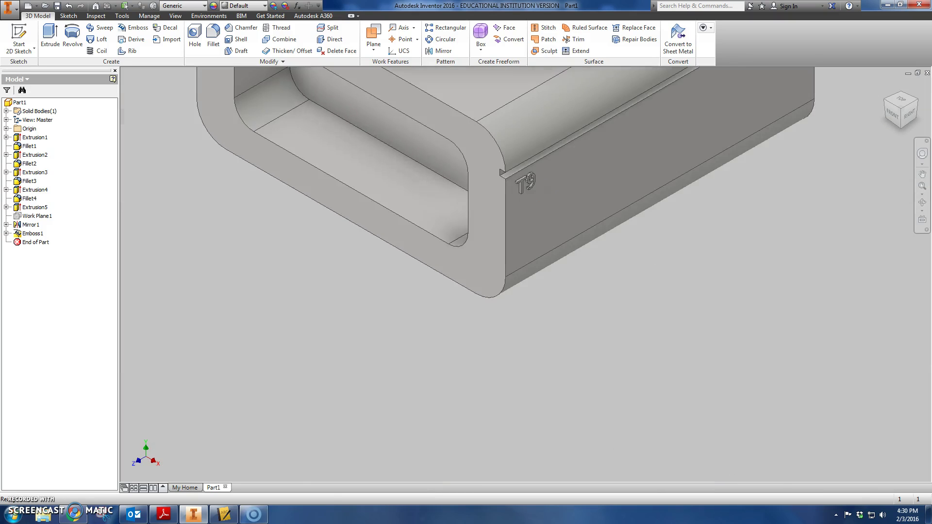
pyautogui.moveTo(546, 192); pyautogui.dragTo(520, 329, button='middle')
pyautogui.scroll(-4, 518, 332)
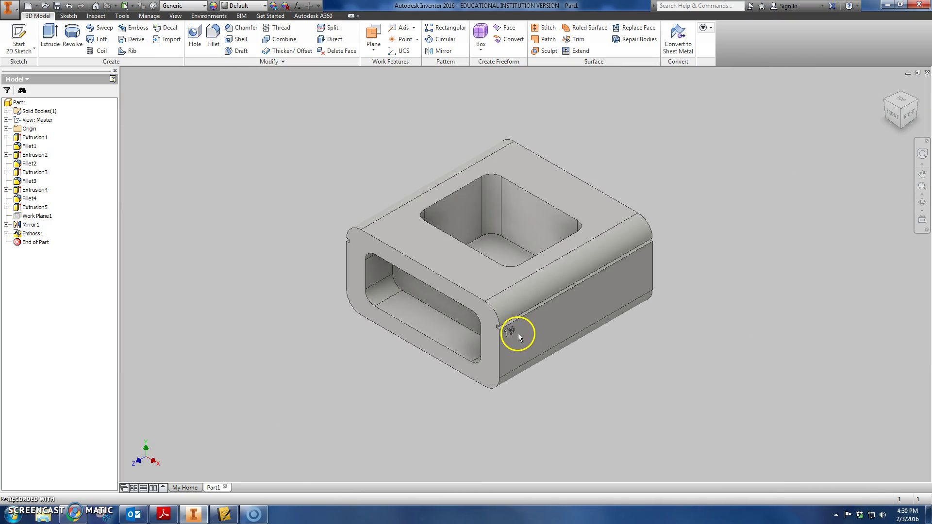
pyautogui.click(891, 103)
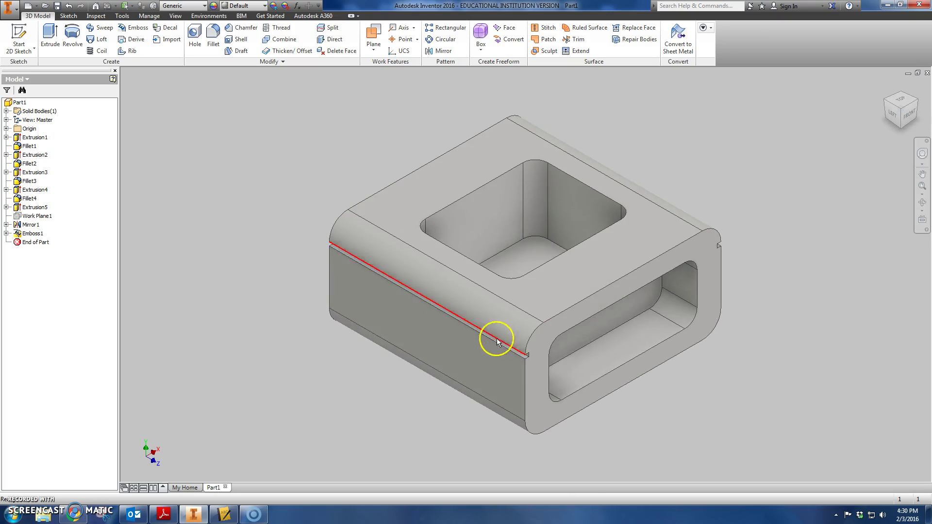
pyautogui.click(884, 89)
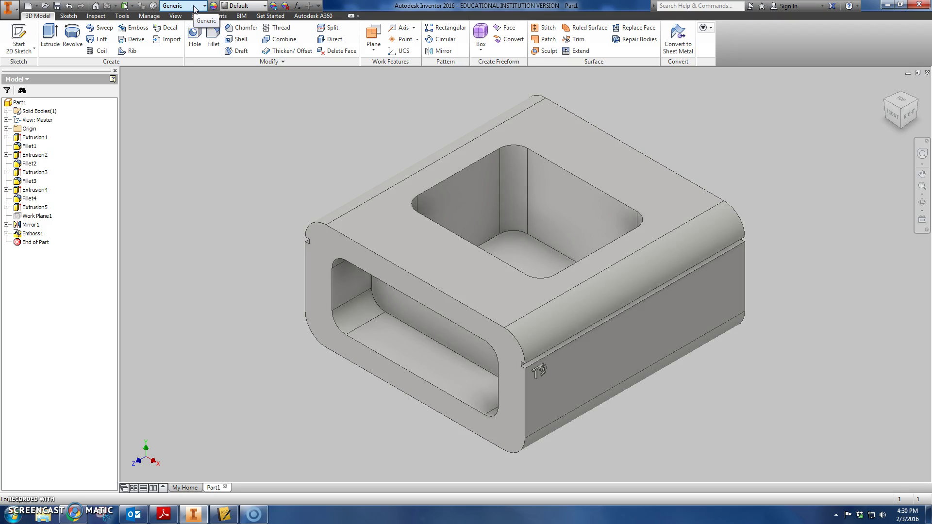
# Assign the Wood (Birch) material to Part1 from the Quick Access material list
pyautogui.click(195, 7)
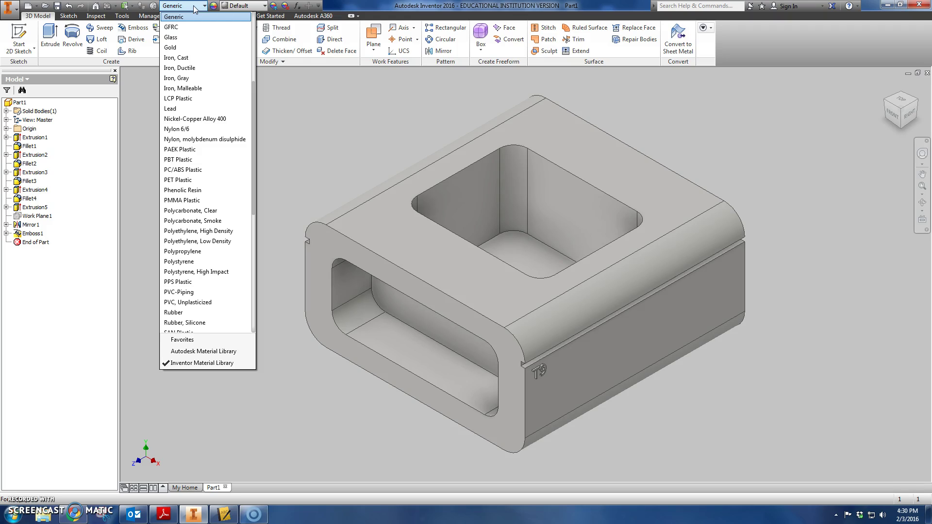
pyautogui.scroll(-9, 209, 87)
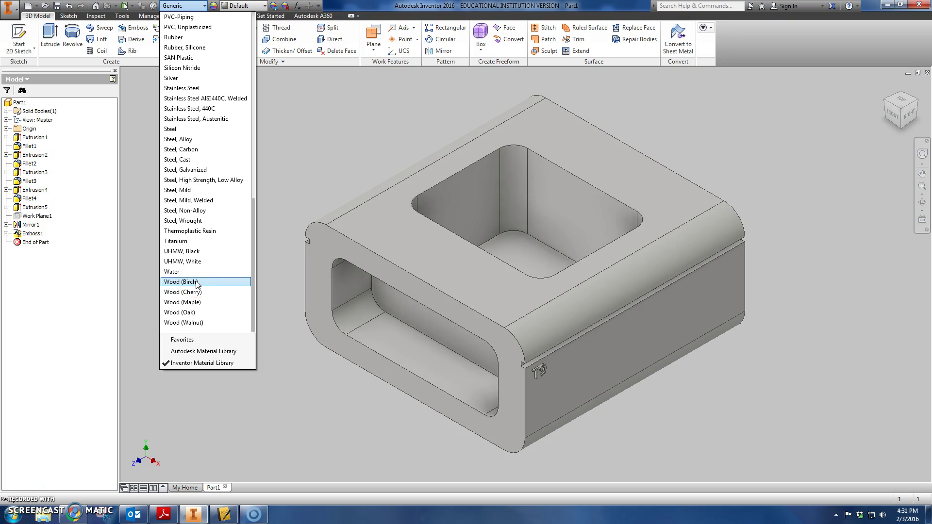
pyautogui.click(197, 282)
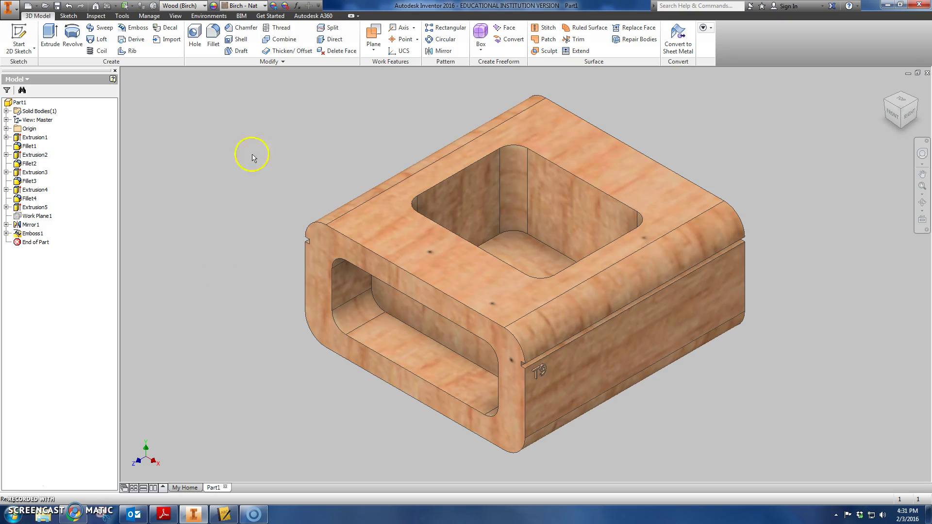
pyautogui.click(266, 5)
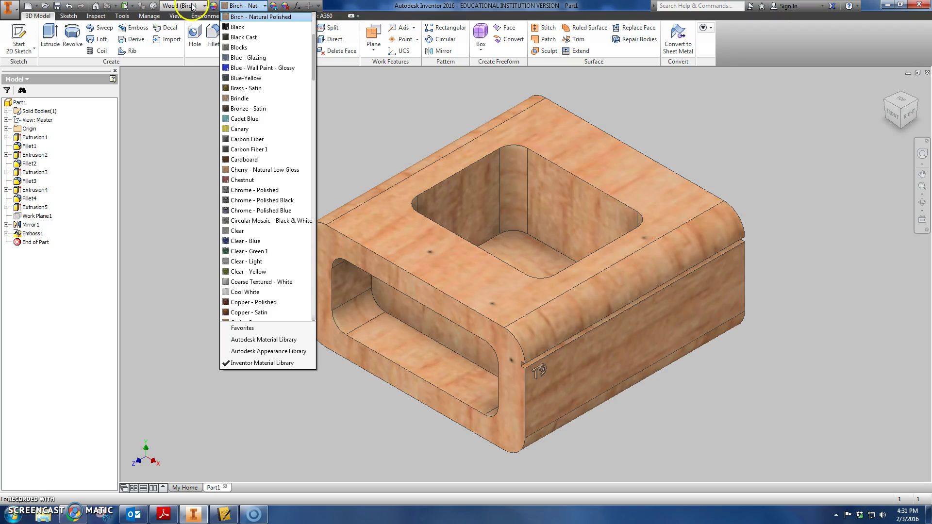
pyautogui.click(246, 6)
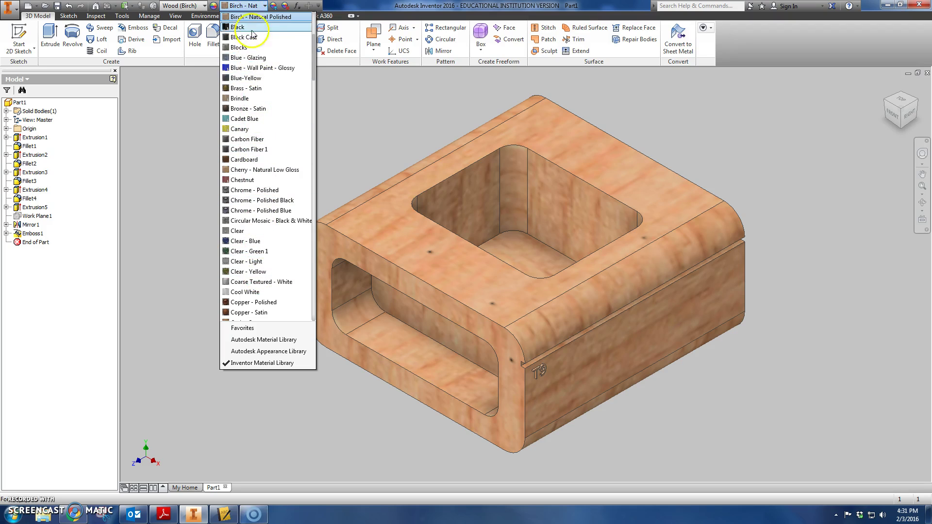
pyautogui.click(258, 17)
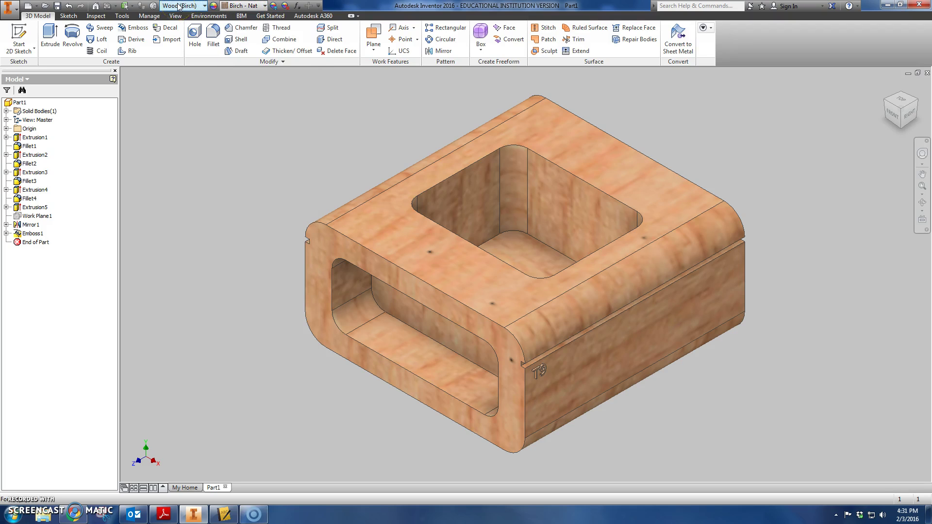
pyautogui.click(235, 116)
pyautogui.click(274, 6)
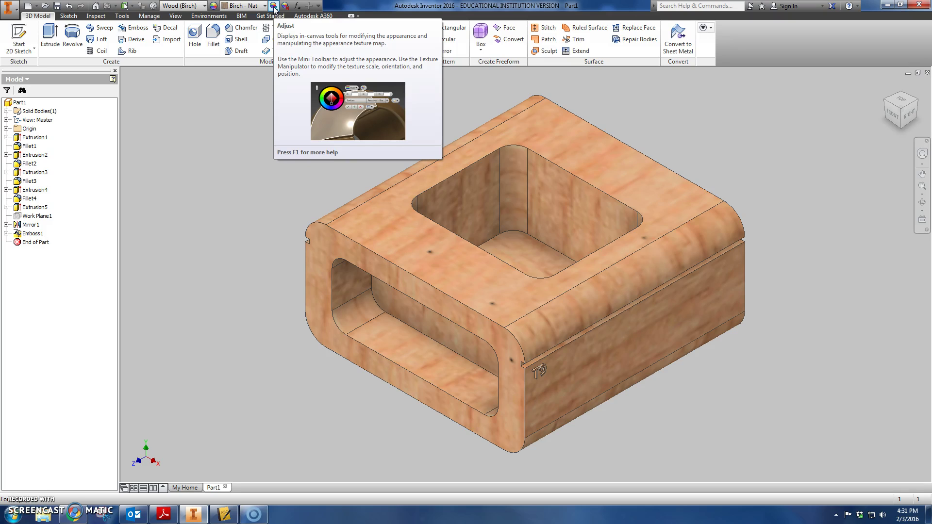
# Start a colour override on the Emboss1 feature and set its RGB values to 0, 0, 0
pyautogui.click(256, 245)
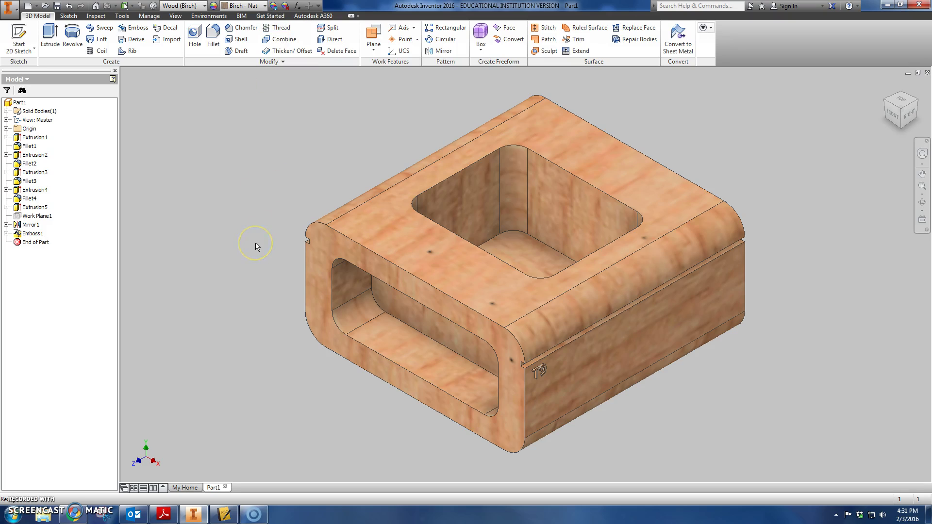
pyautogui.click(274, 6)
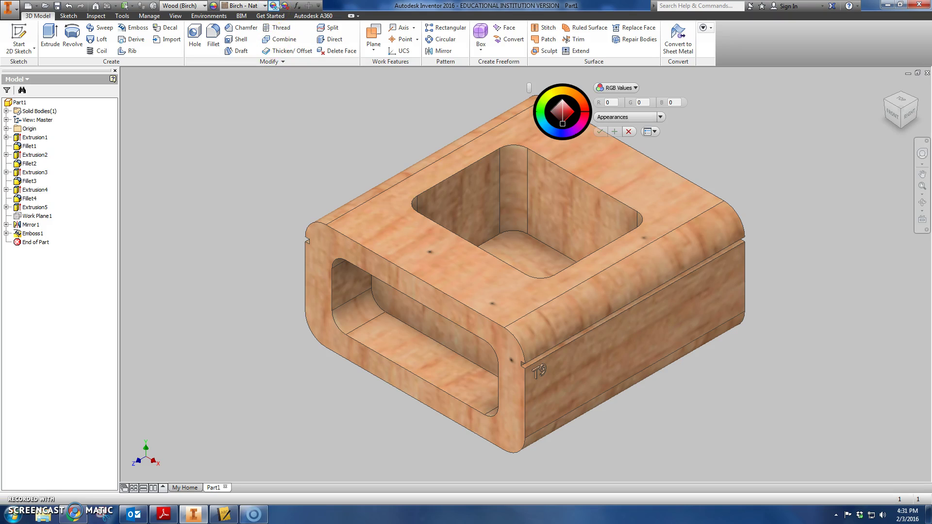
pyautogui.click(536, 370)
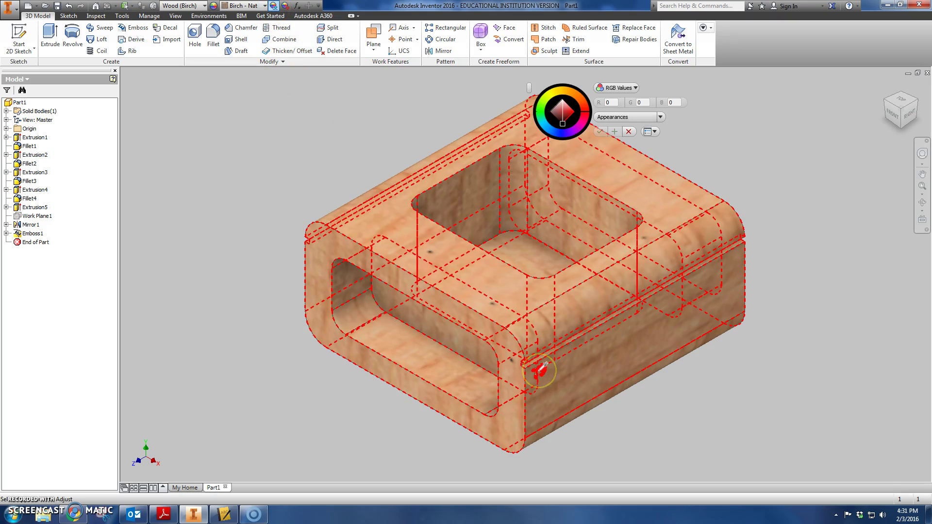
pyautogui.moveTo(540, 371)
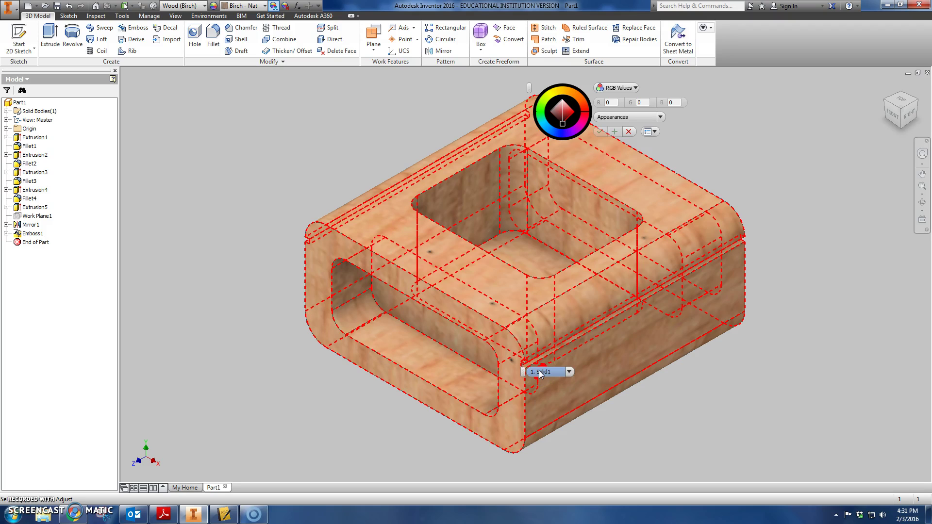
pyautogui.click(543, 371)
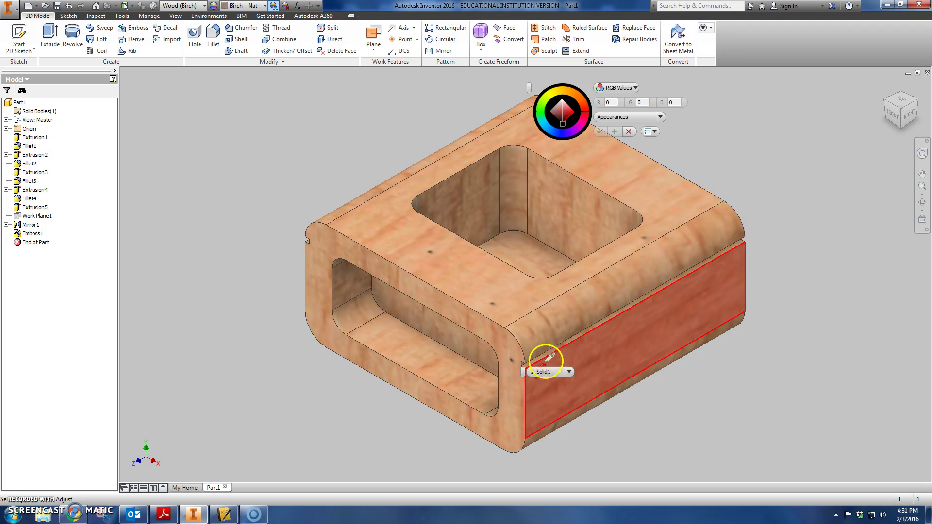
pyautogui.scroll(5, 680, 384)
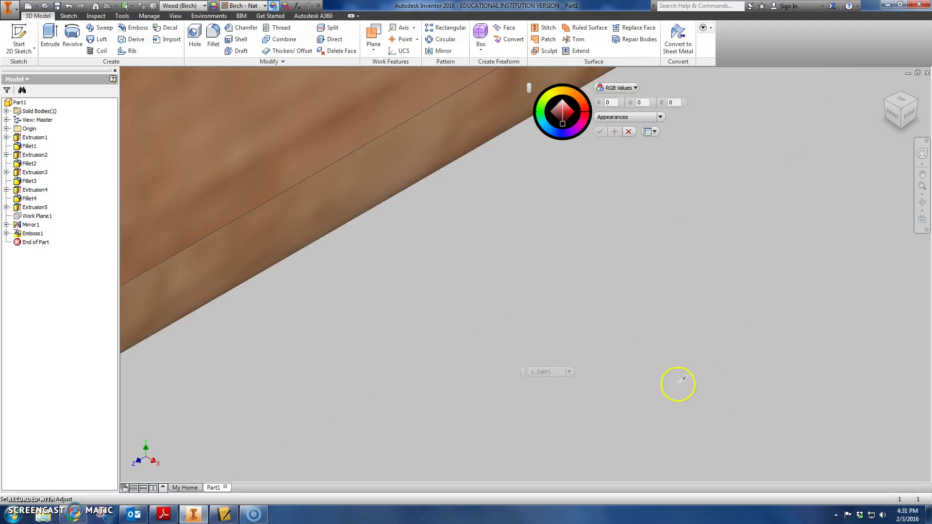
pyautogui.scroll(-2, 673, 379)
pyautogui.scroll(-3, 246, 246)
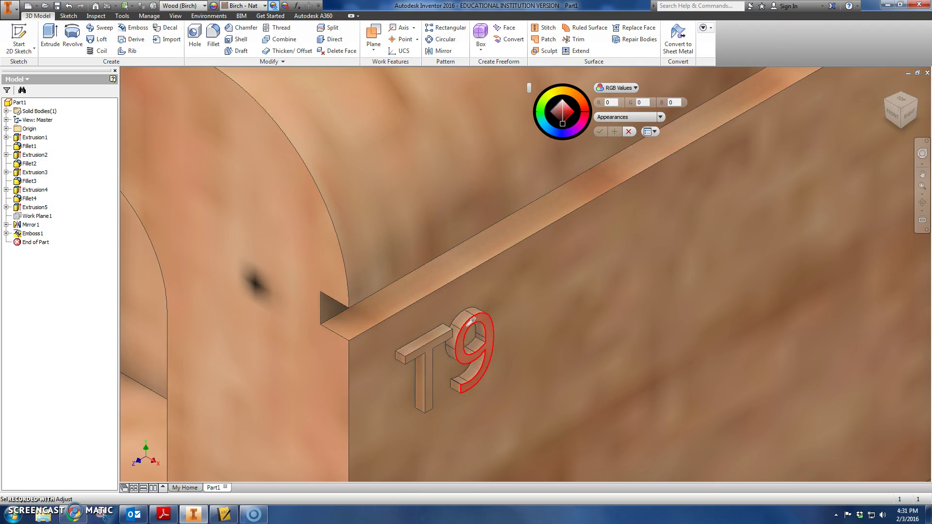
pyautogui.press('F6')
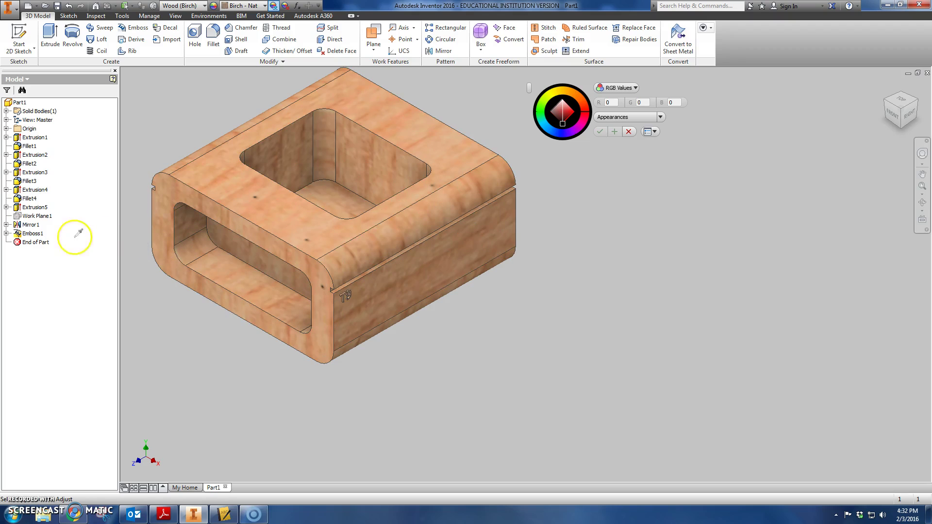
pyautogui.click(40, 230)
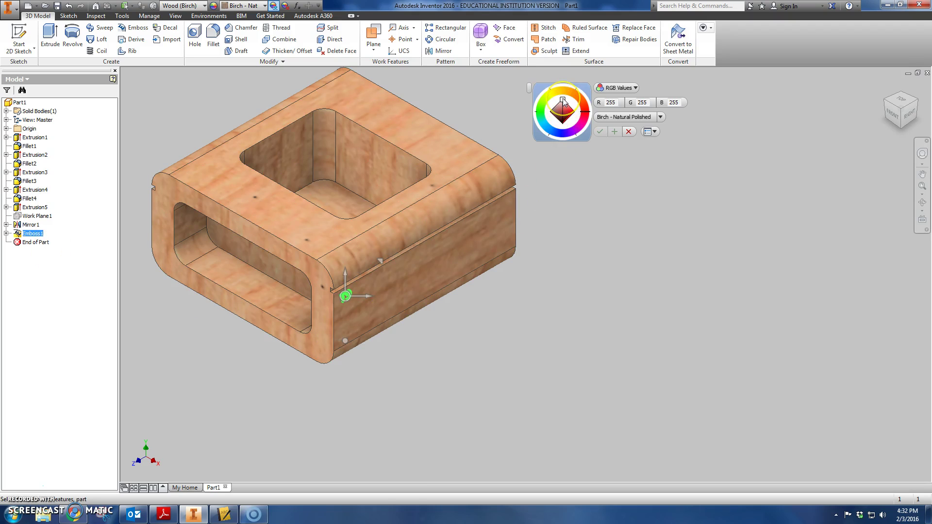
pyautogui.moveTo(563, 102); pyautogui.dragTo(563, 127)
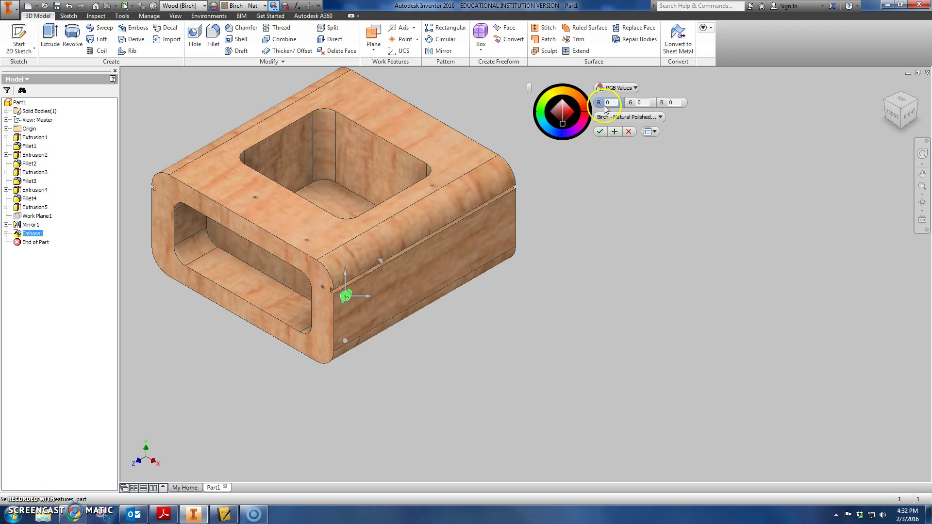
pyautogui.click(669, 102)
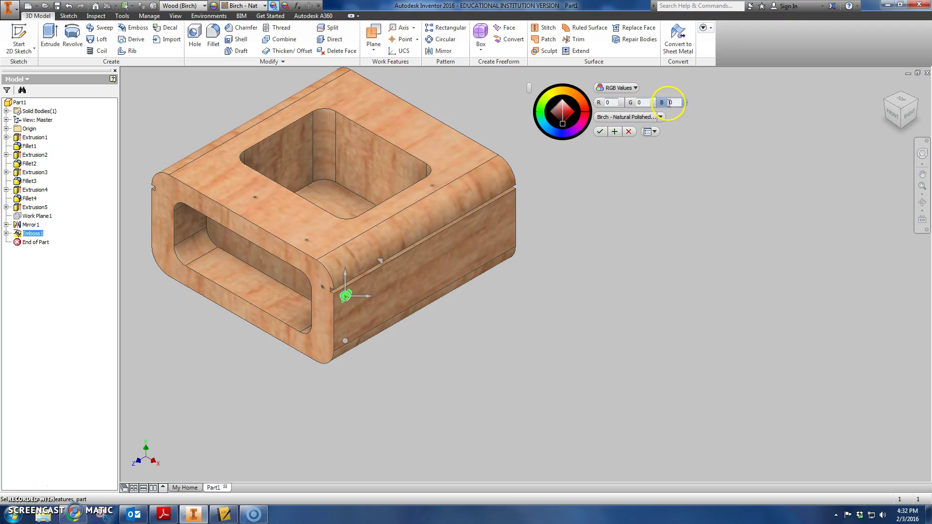
# Apply the black colour to the T9 emboss and zoom in to inspect it
pyautogui.click(600, 132)
pyautogui.scroll(5, 389, 367)
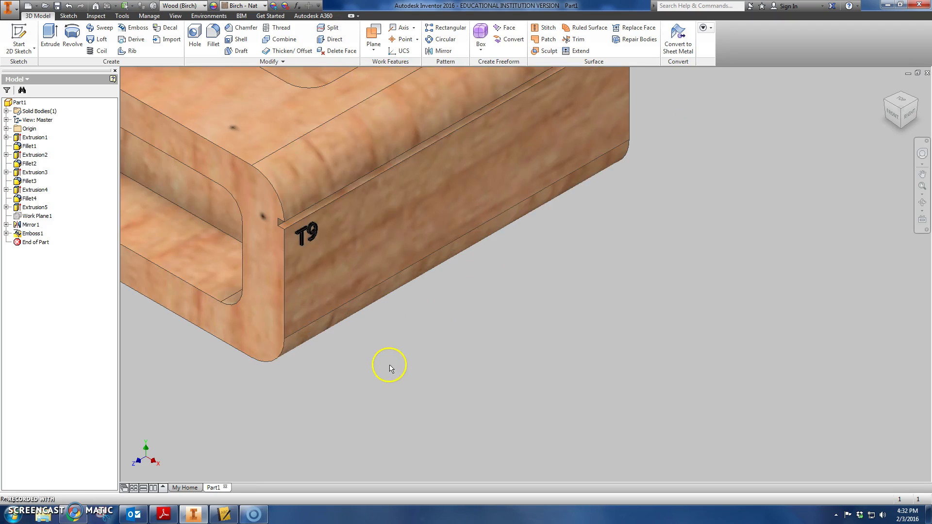
pyautogui.moveTo(485, 403); pyautogui.dragTo(608, 418, button='middle')
pyautogui.scroll(-5, 534, 453)
pyautogui.scroll(1, 578, 442)
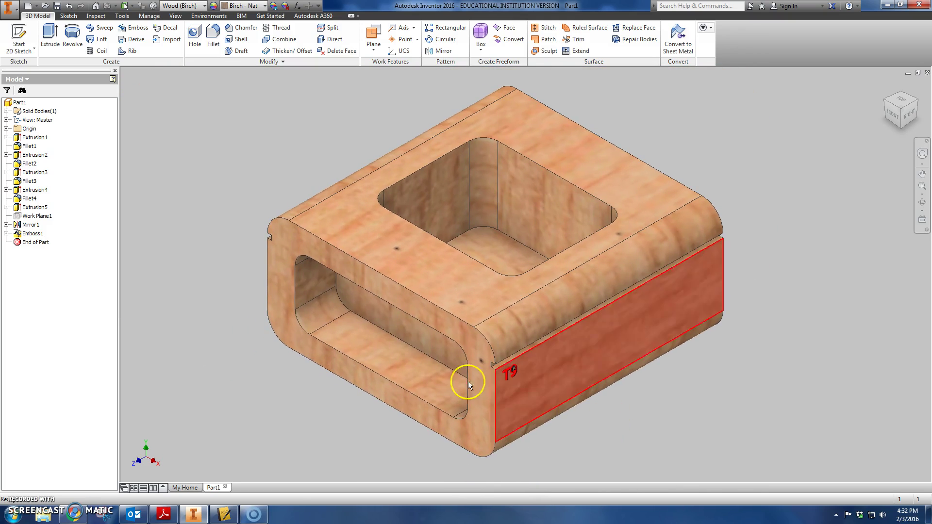